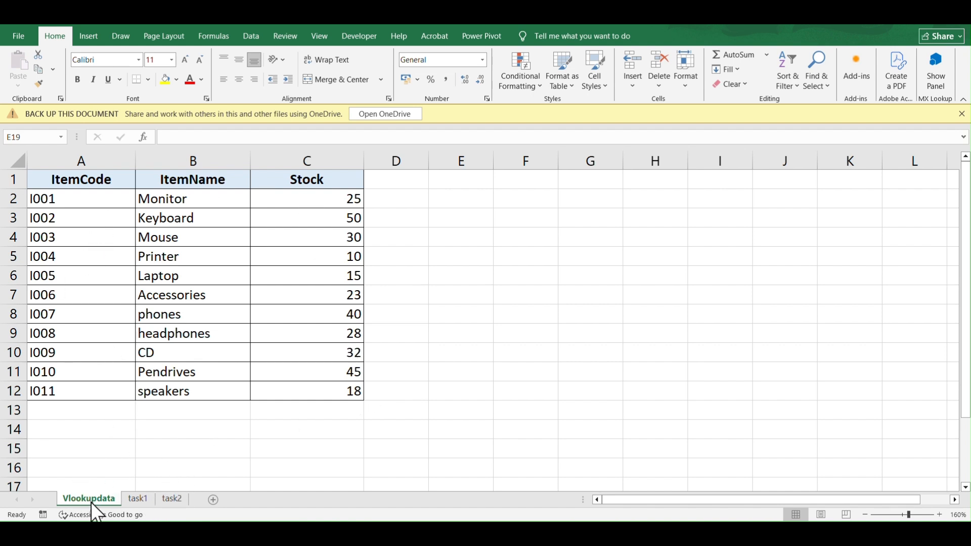
Start a VLOOKUP formula in cell B2 of the task1 sheet with the item codes A2:A12 as the lookup value
{"action": "left_click", "coordinate": [138, 499]}
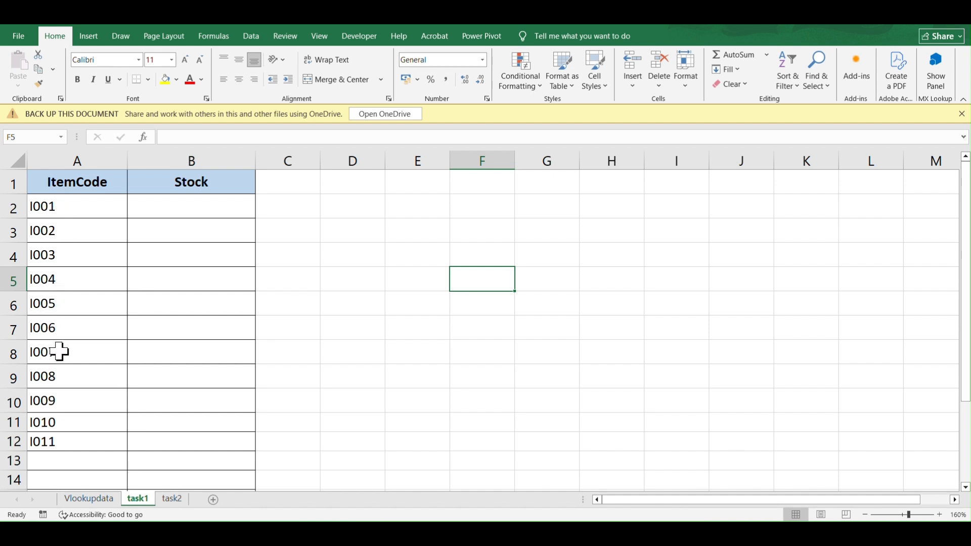
{"action": "left_click", "coordinate": [87, 500]}
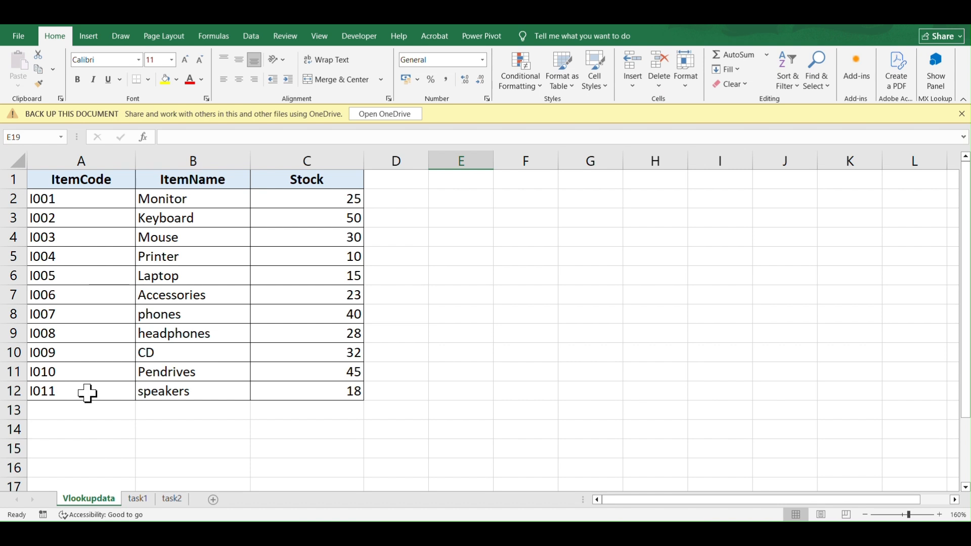
{"action": "left_click", "coordinate": [138, 500]}
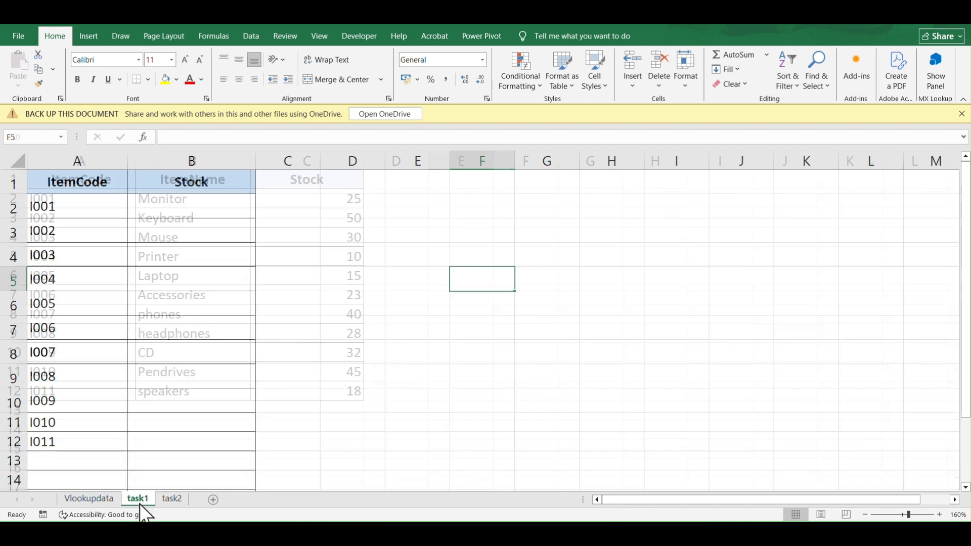
{"action": "left_click", "coordinate": [163, 207]}
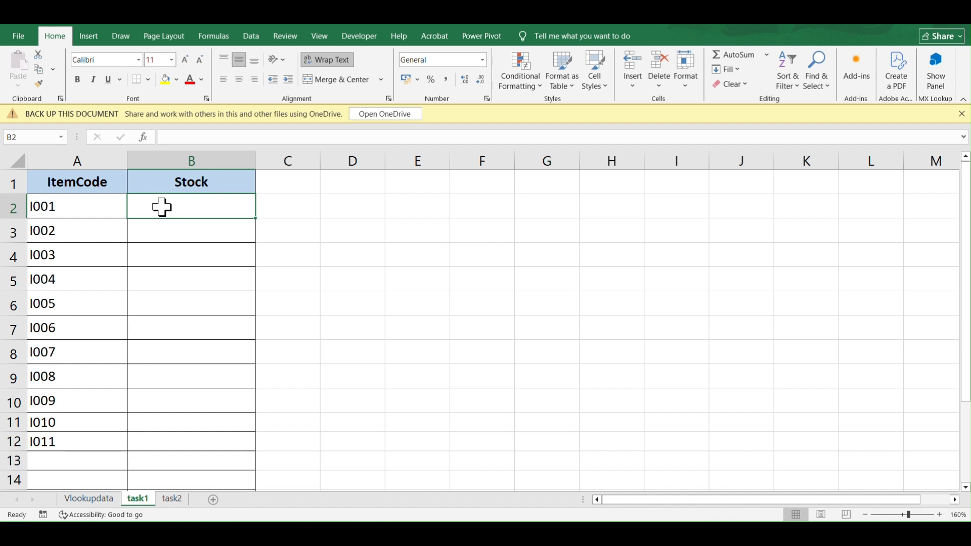
{"action": "type", "text": "="}
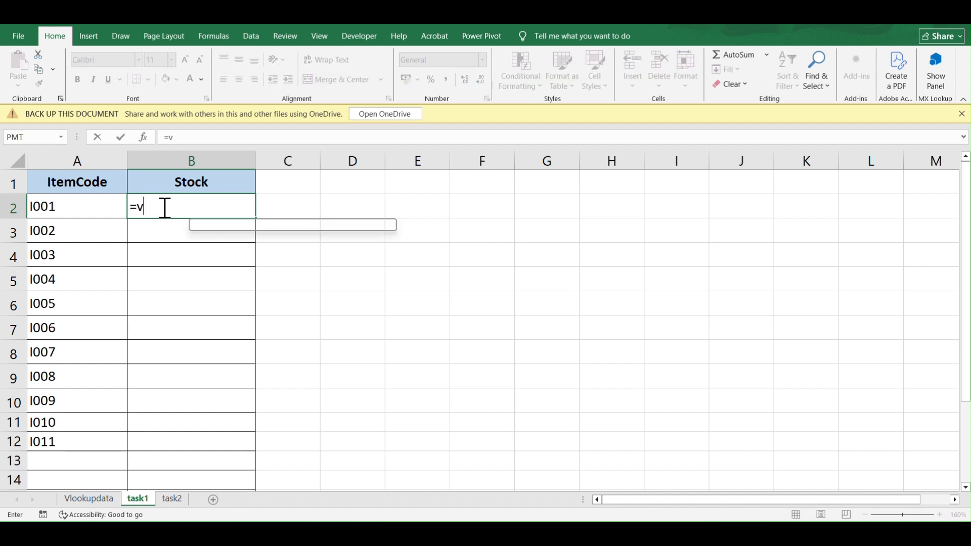
{"action": "type", "text": "vloo"}
{"action": "key", "text": "Tab"}
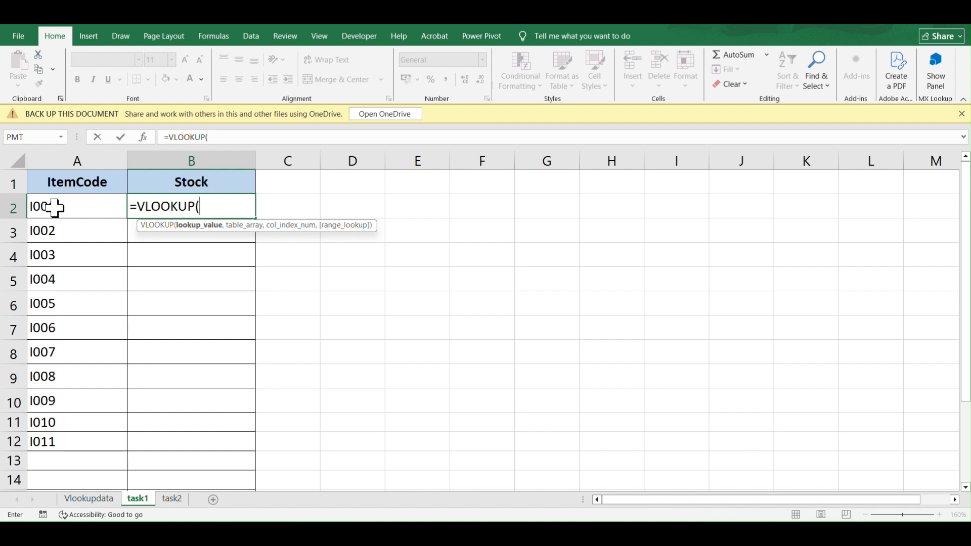
{"action": "left_click_drag", "start_coordinate": [54, 208], "coordinate": [72, 436]}
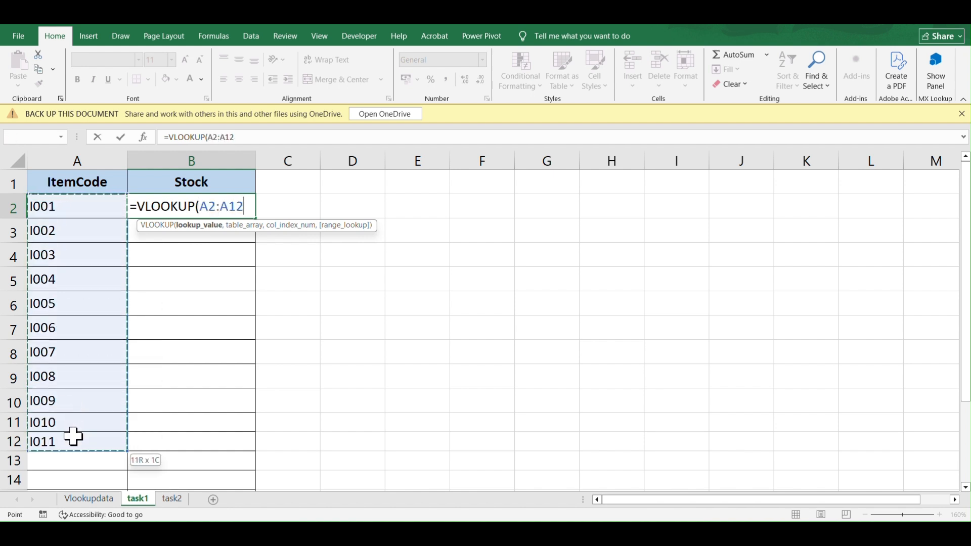
{"action": "type", "text": ","}
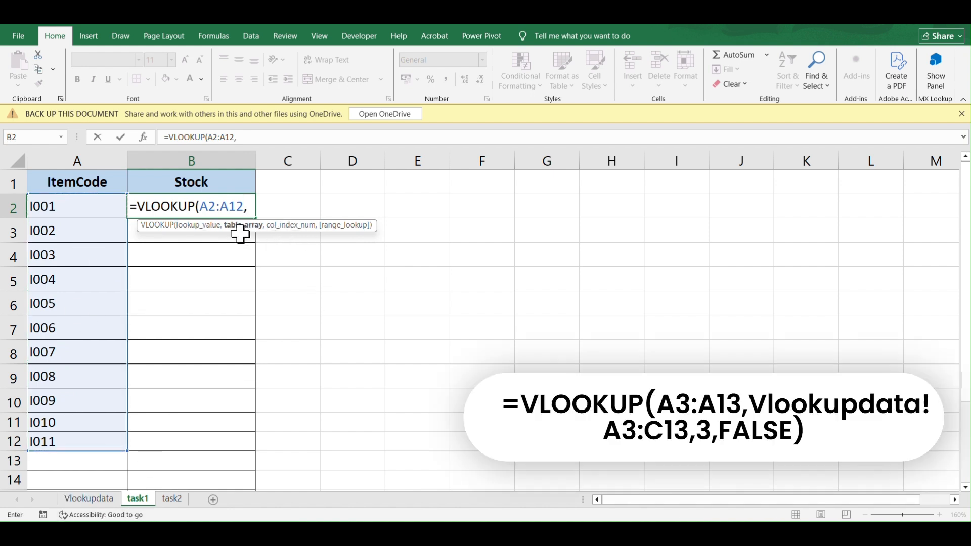
Set the formula's table array to A2:C12 on the Vlookupdata sheet and its column index to 3
{"action": "left_click", "coordinate": [86, 500]}
{"action": "left_click_drag", "start_coordinate": [45, 198], "coordinate": [286, 396]}
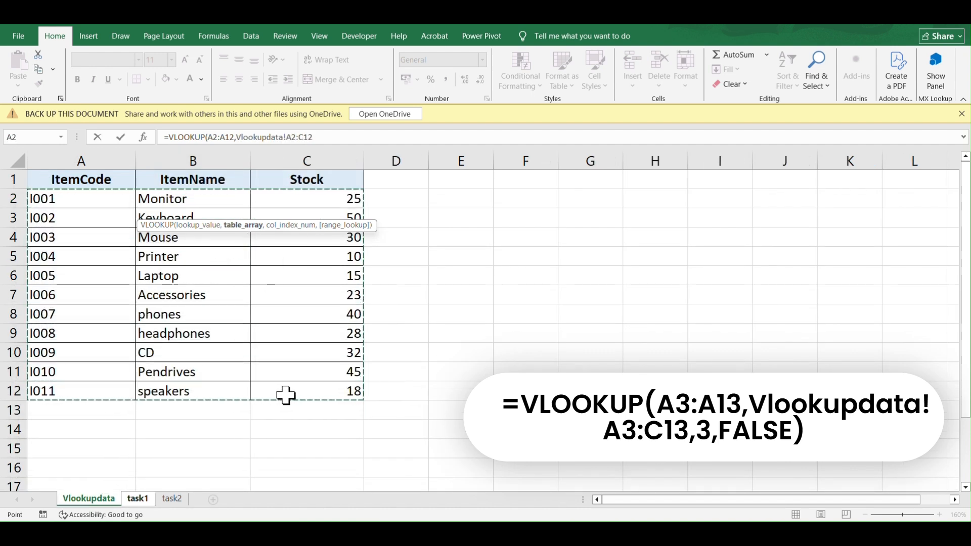
{"action": "type", "text": ","}
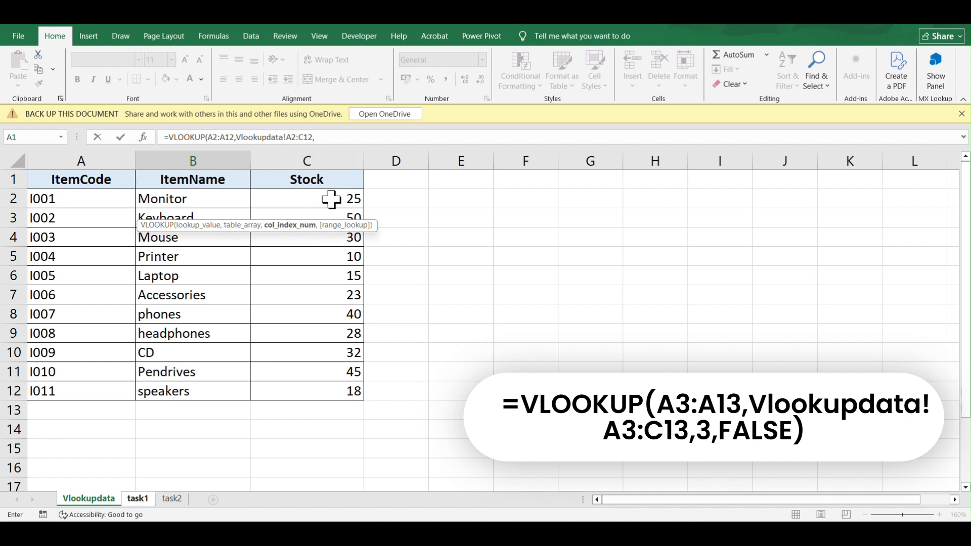
{"action": "left_click", "coordinate": [335, 141]}
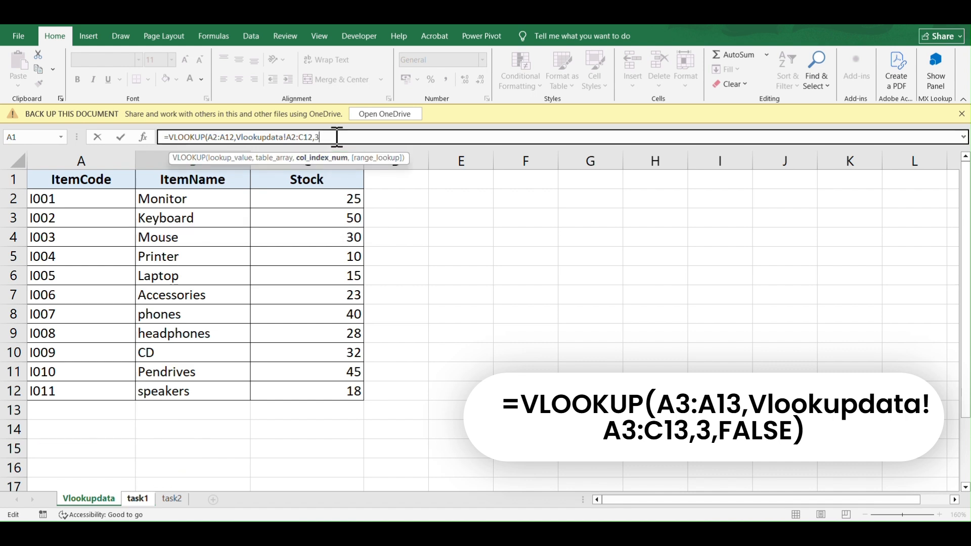
{"action": "type", "text": ","}
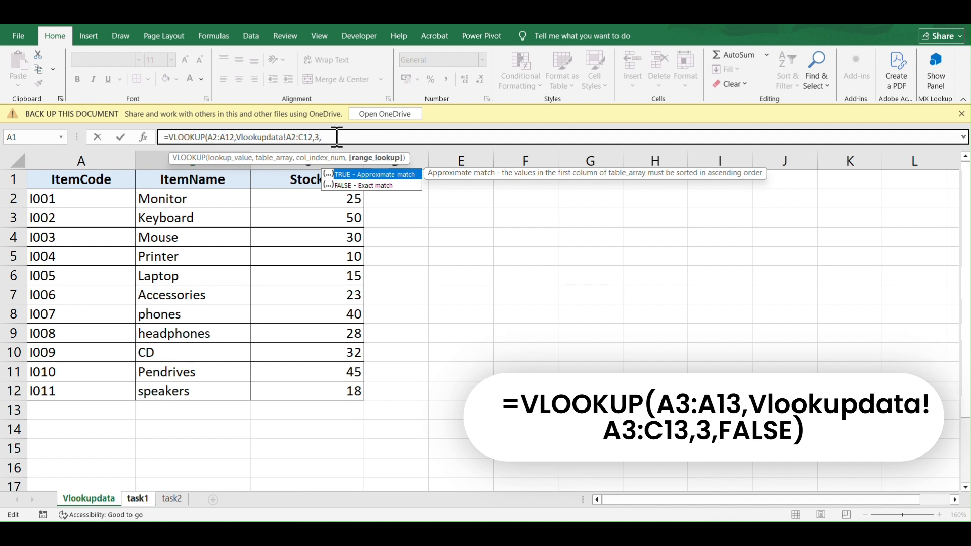
Complete the task1 formula with FALSE for an exact match and fill it down the Stock column through B12
{"action": "key", "text": "Down"}
{"action": "key", "text": "Tab"}
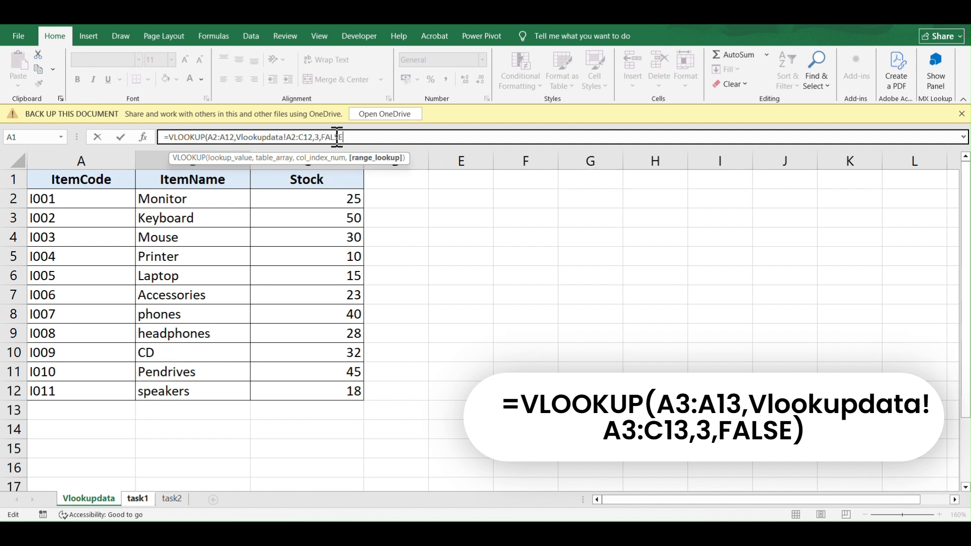
{"action": "key", "text": "Return"}
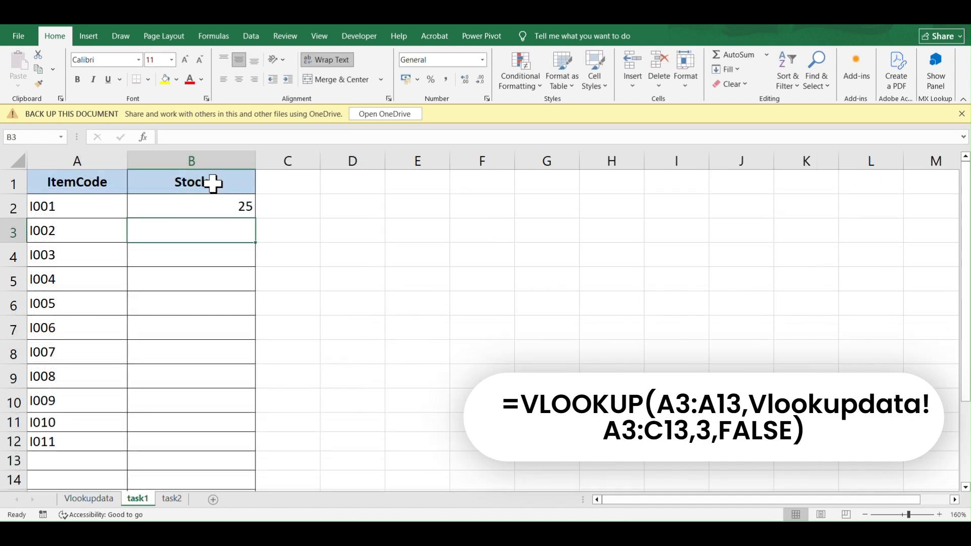
{"action": "left_click", "coordinate": [205, 211]}
{"action": "double_click", "coordinate": [256, 218]}
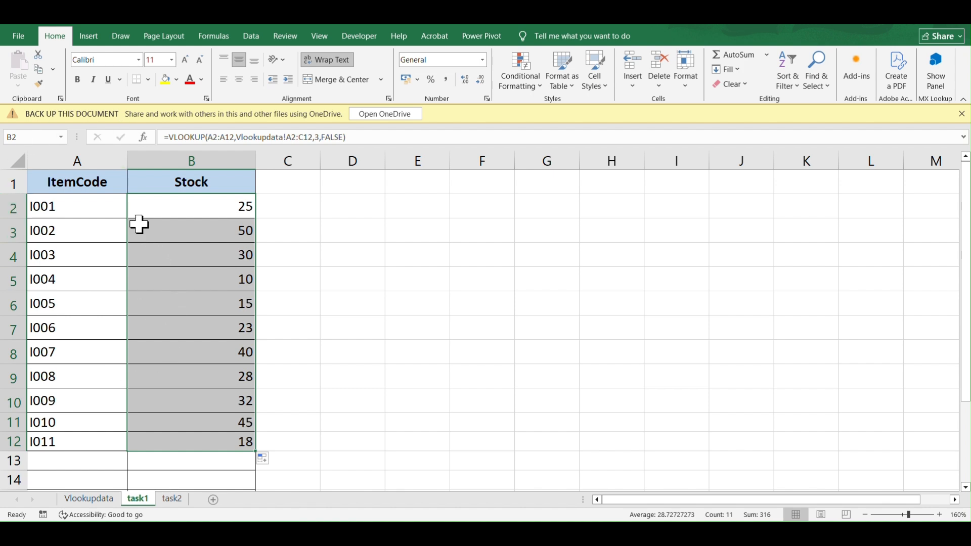
Start a VLOOKUP formula in cell B2 of the task2 sheet with the item codes A2:A12 as the lookup value
{"action": "left_click", "coordinate": [172, 499]}
{"action": "scroll", "coordinate": [175, 300], "scroll_direction": "up", "scroll_amount": 1}
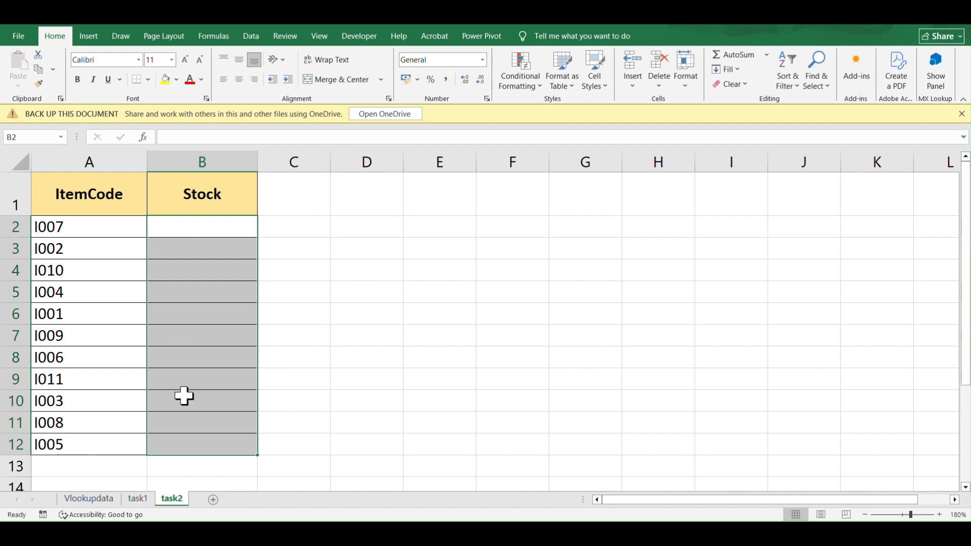
{"action": "left_click", "coordinate": [87, 505]}
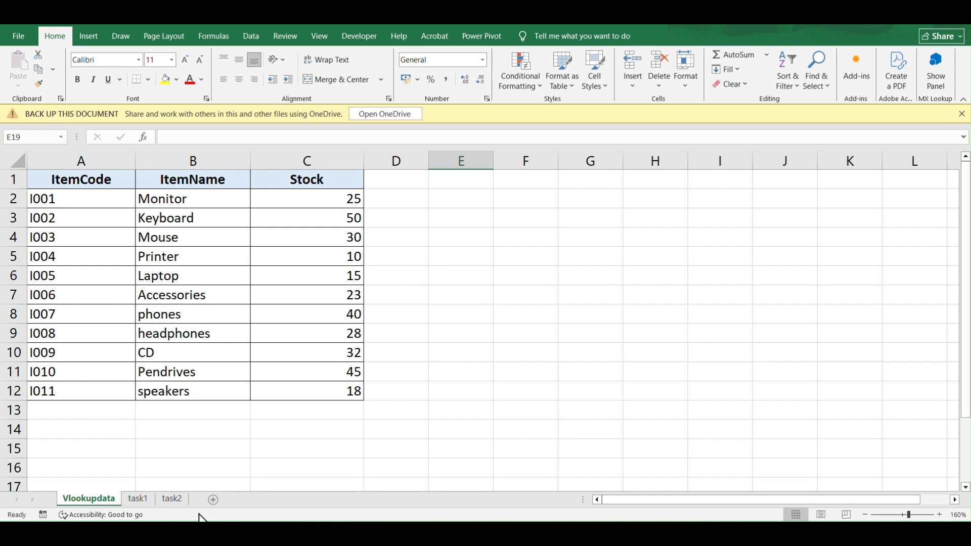
{"action": "left_click", "coordinate": [172, 500]}
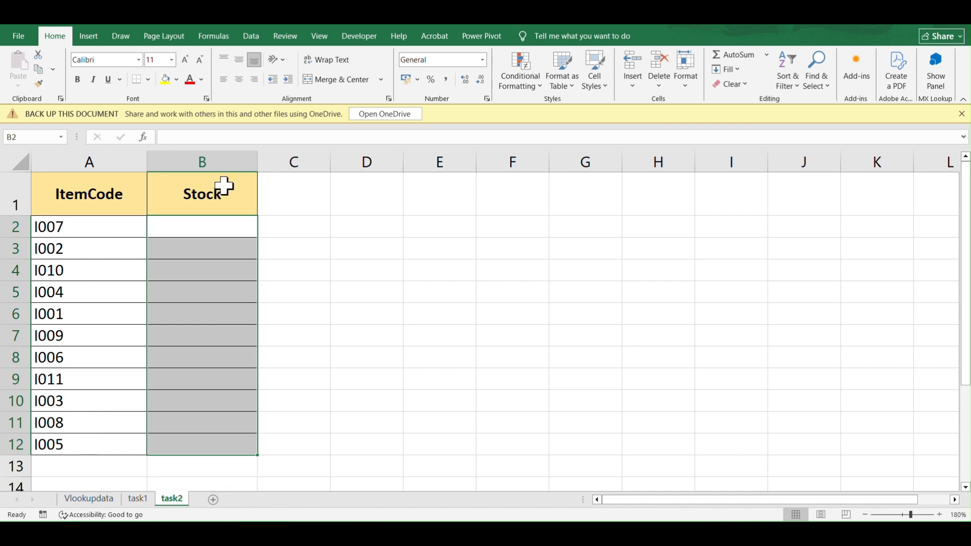
{"action": "left_click", "coordinate": [196, 233]}
{"action": "type", "text": "="}
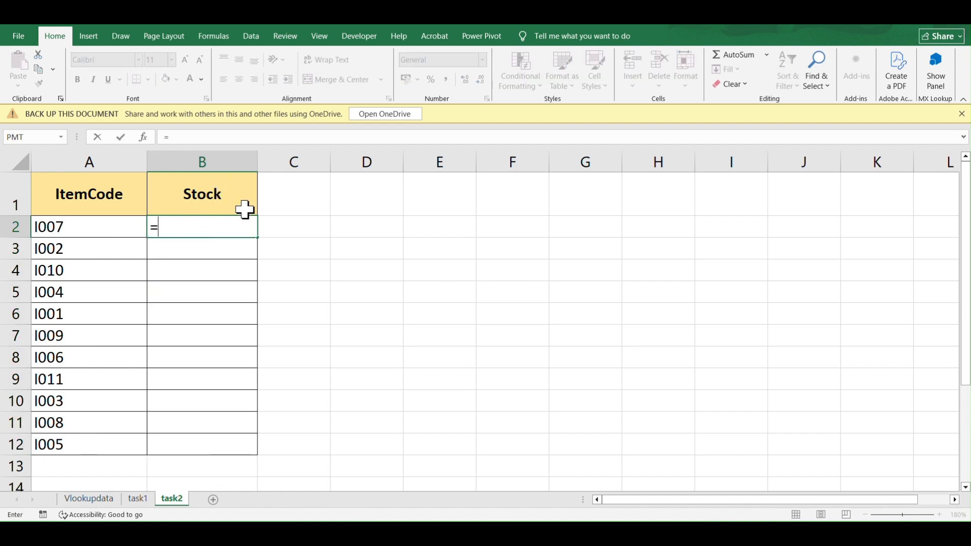
{"action": "type", "text": "vloo"}
{"action": "key", "text": "Tab"}
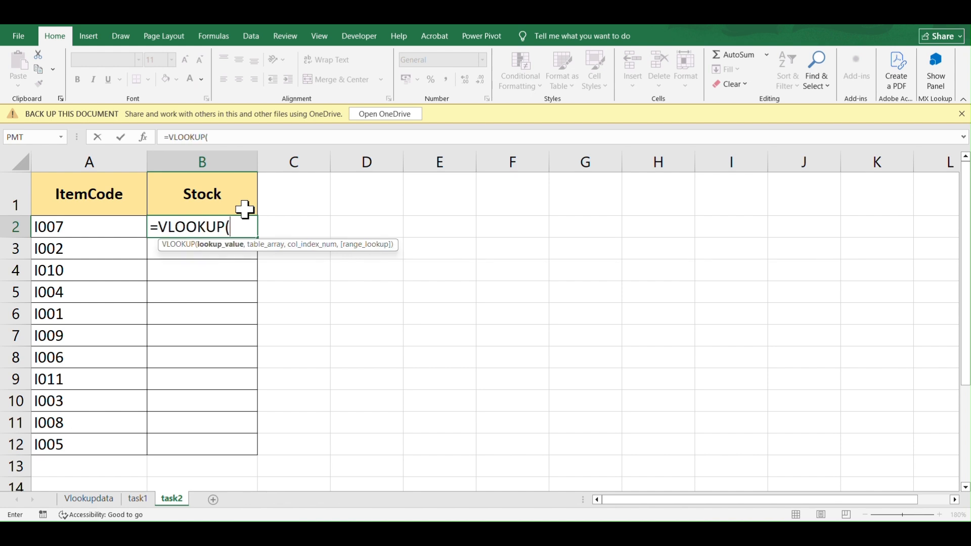
{"action": "left_click_drag", "start_coordinate": [80, 228], "coordinate": [67, 444]}
{"action": "type", "text": ","}
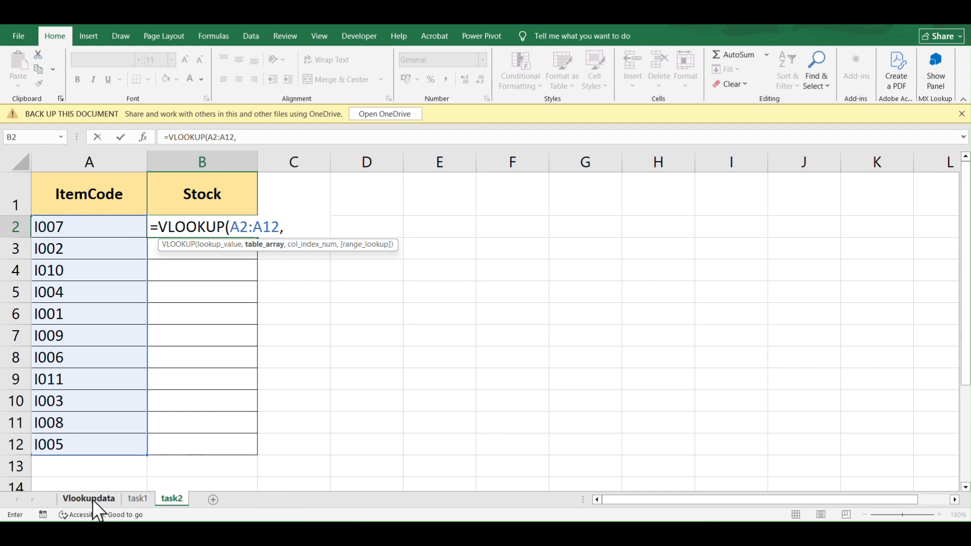
Give the task2 formula the table array Vlookupdata!A2:C12 and column index 3
{"action": "left_click", "coordinate": [79, 500]}
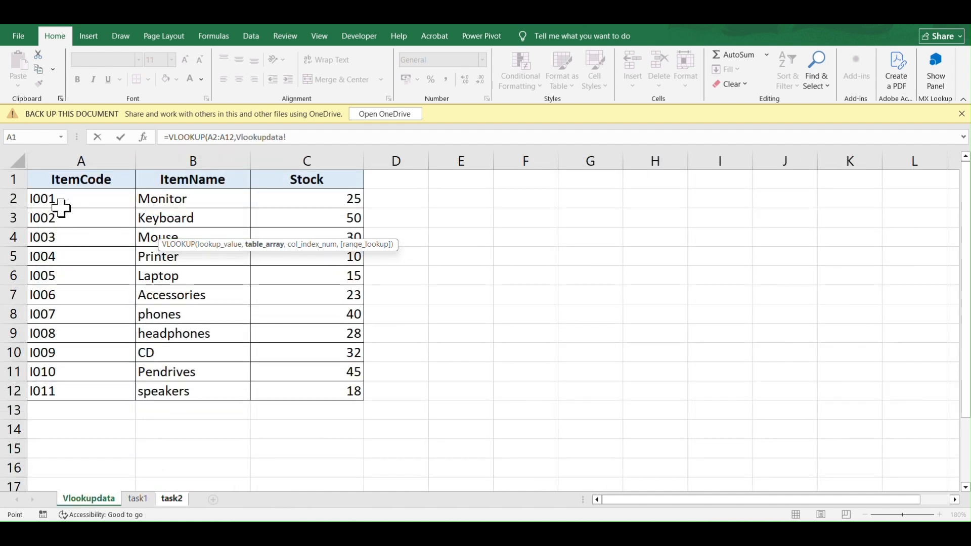
{"action": "left_click_drag", "start_coordinate": [32, 197], "coordinate": [319, 397]}
{"action": "type", "text": ","}
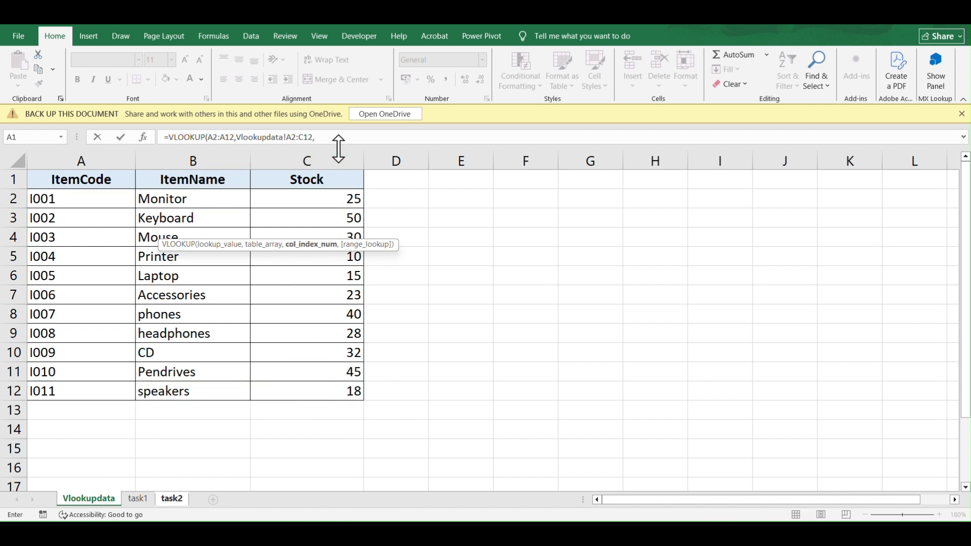
{"action": "type", "text": "3,"}
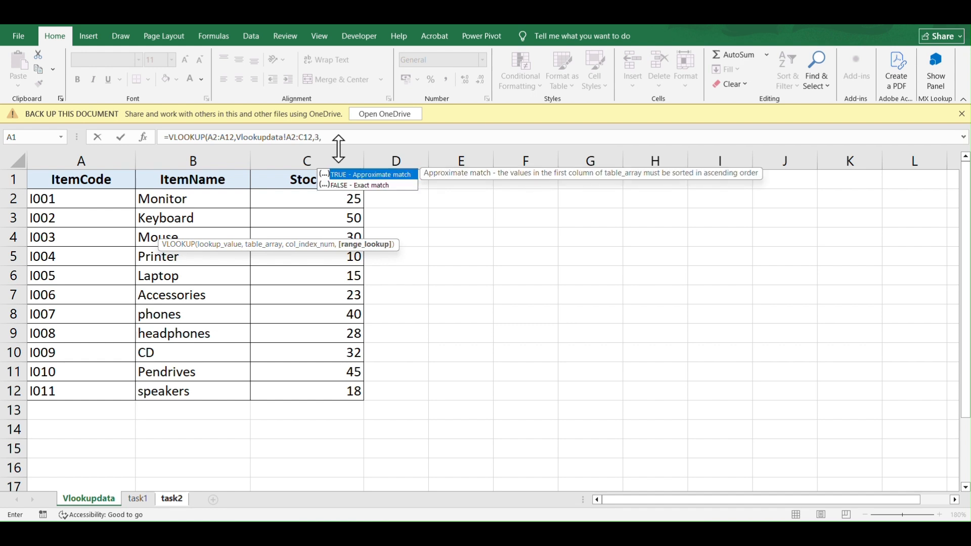
Finish the task2 formula with FALSE for an exact match and fill it down the Stock column through B12
{"action": "key", "text": "Down"}
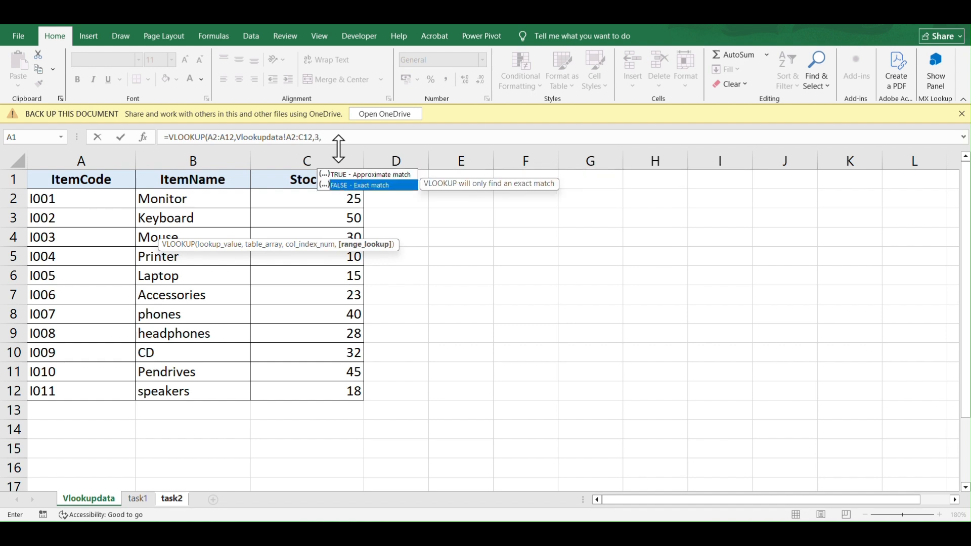
{"action": "key", "text": "Escape"}
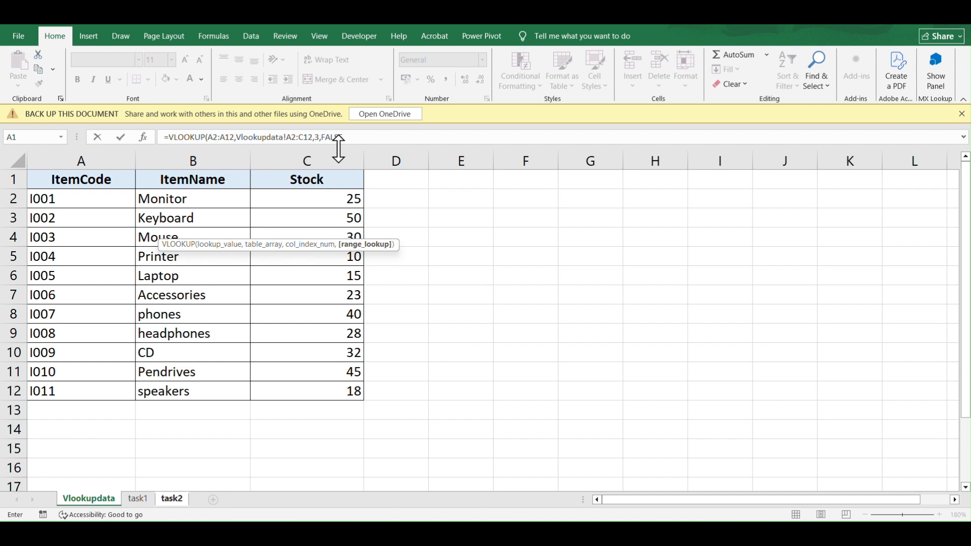
{"action": "type", "text": "FALSE"}
{"action": "key", "text": "Return"}
{"action": "left_click", "coordinate": [200, 225]}
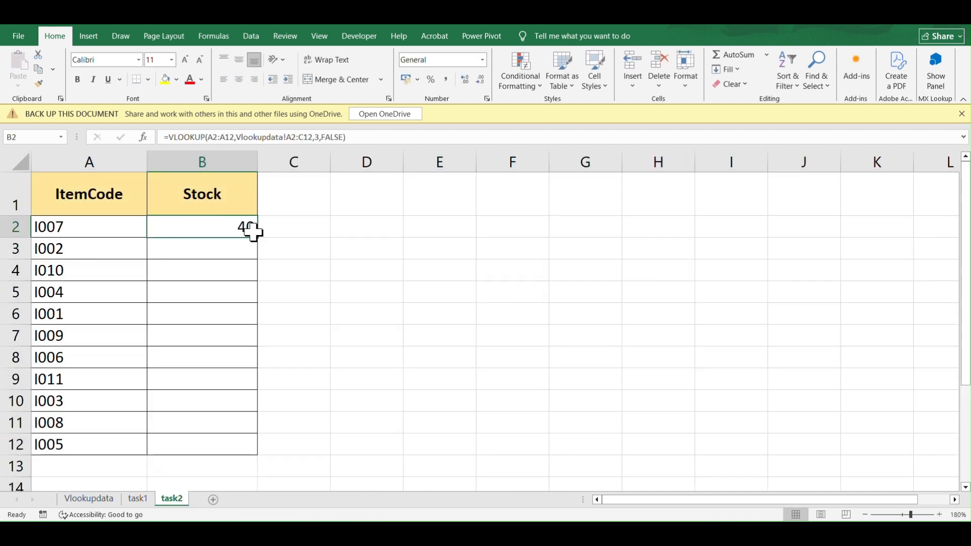
{"action": "double_click", "coordinate": [256, 236]}
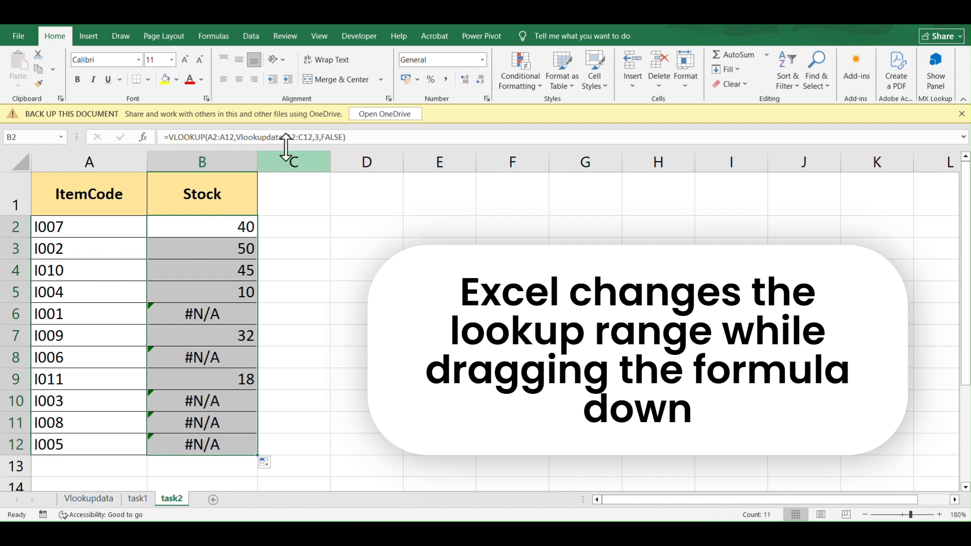
Make the table range in B2's formula absolute as $A$2:$C$12 and refill the Stock column through B12
{"action": "left_click_drag", "start_coordinate": [287, 138], "coordinate": [314, 138]}
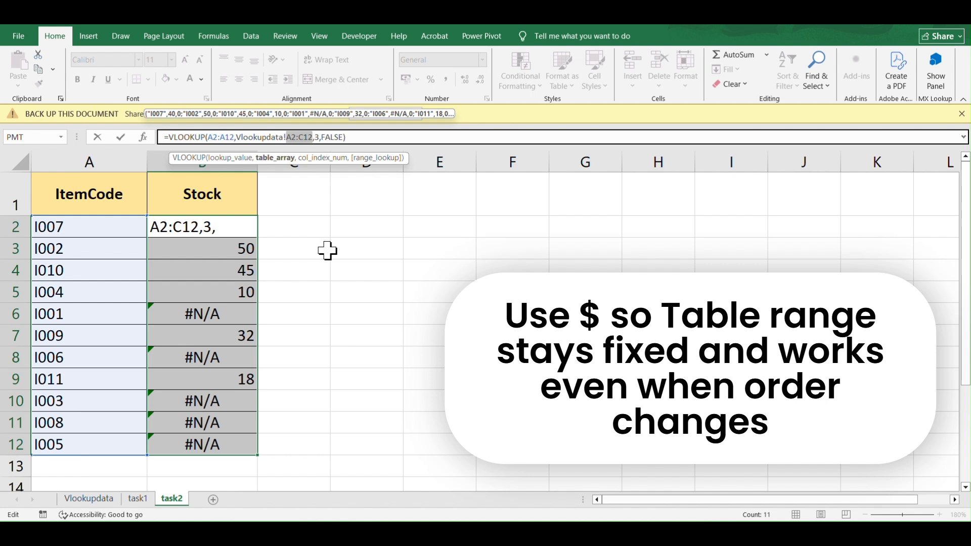
{"action": "key", "text": "F4"}
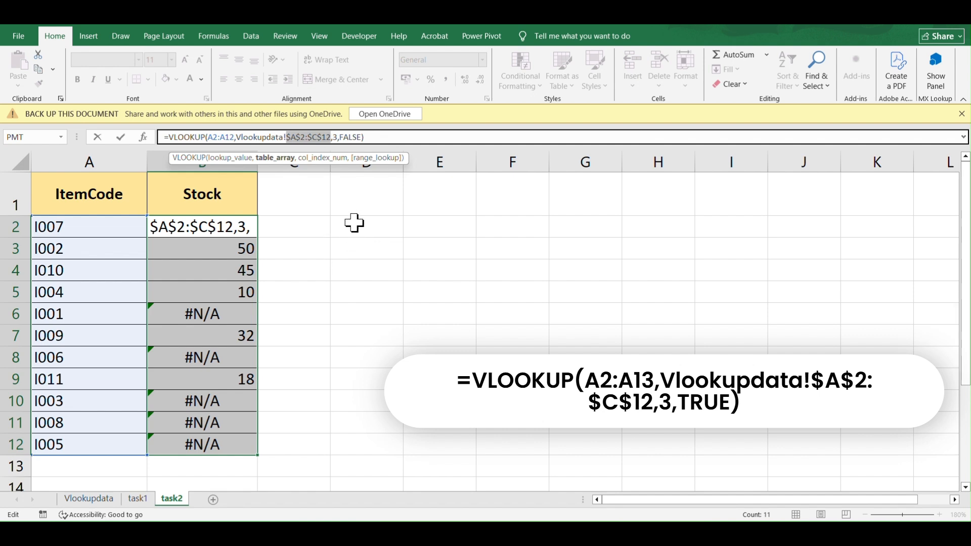
{"action": "key", "text": "ctrl+Return"}
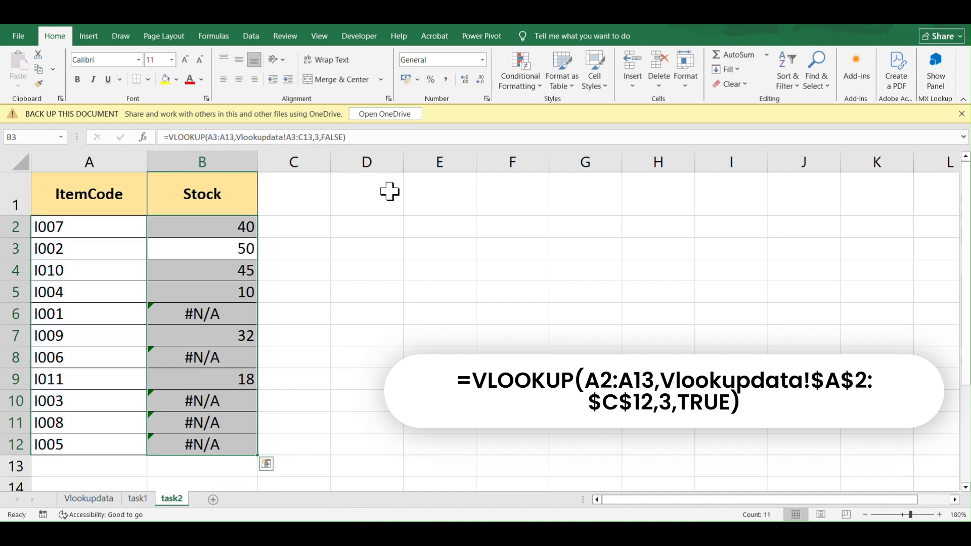
{"action": "left_click", "coordinate": [245, 234]}
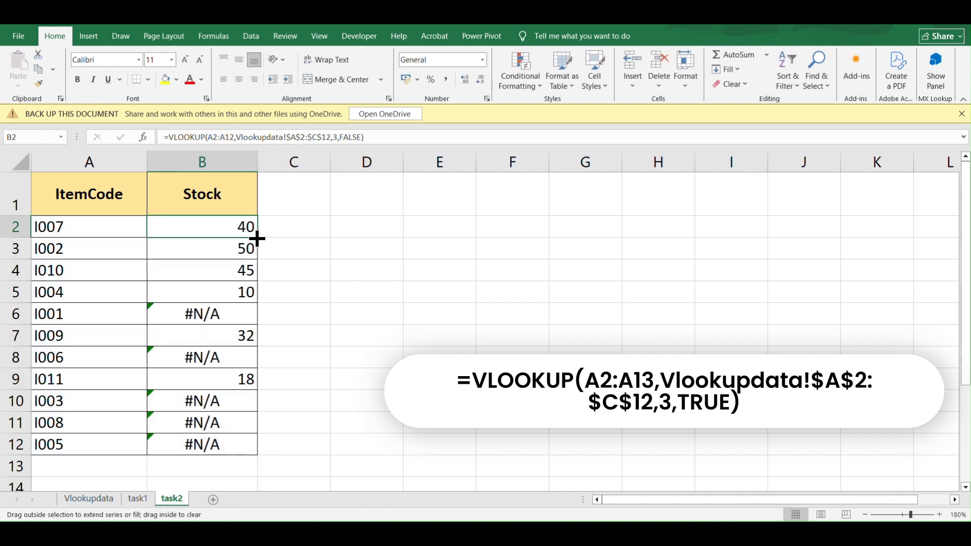
{"action": "double_click", "coordinate": [258, 237]}
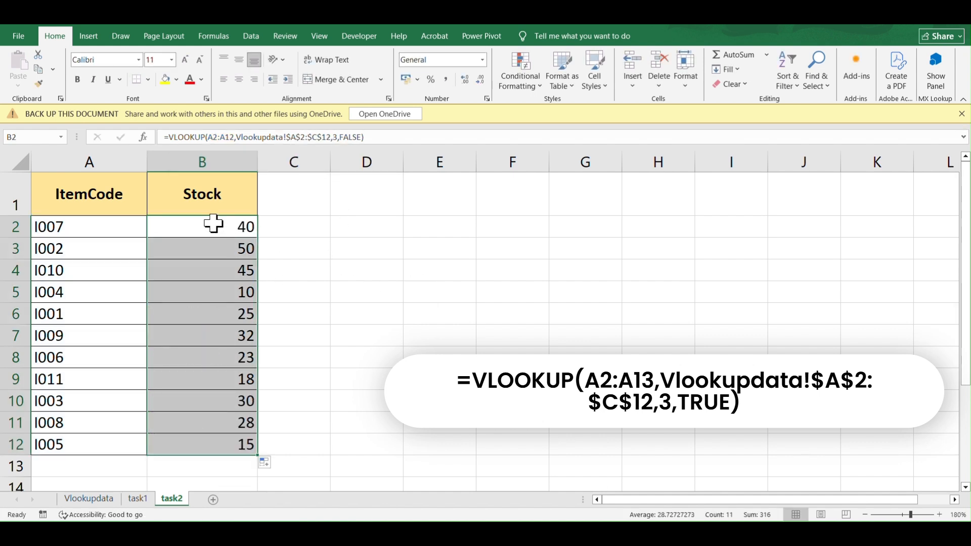